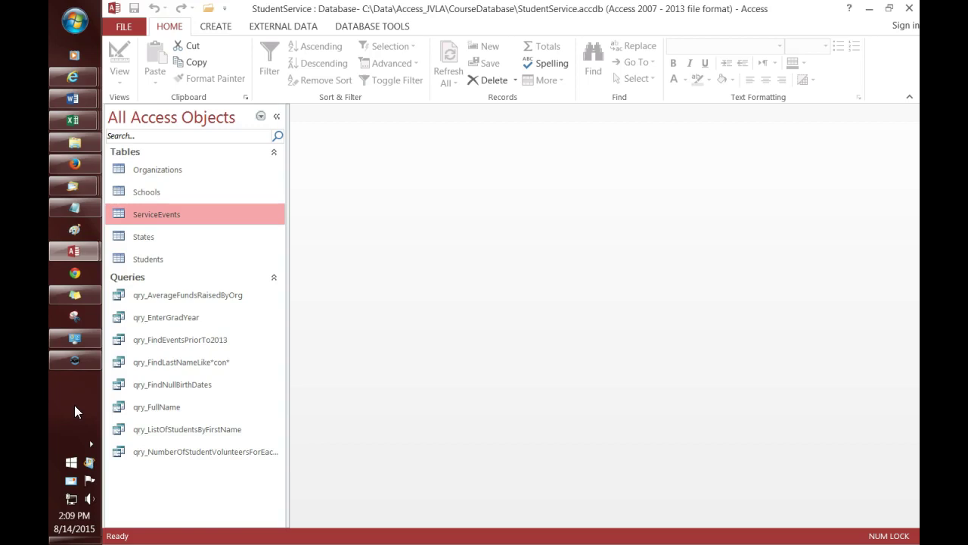
Open the ServiceEvents table, narrow the object list to make room, and examine the FundsNeeded and FundsRaised columns.
{"action": "double_click", "coordinate": [177, 217]}
{"action": "left_click_drag", "start_coordinate": [287, 272], "coordinate": [218, 274]}
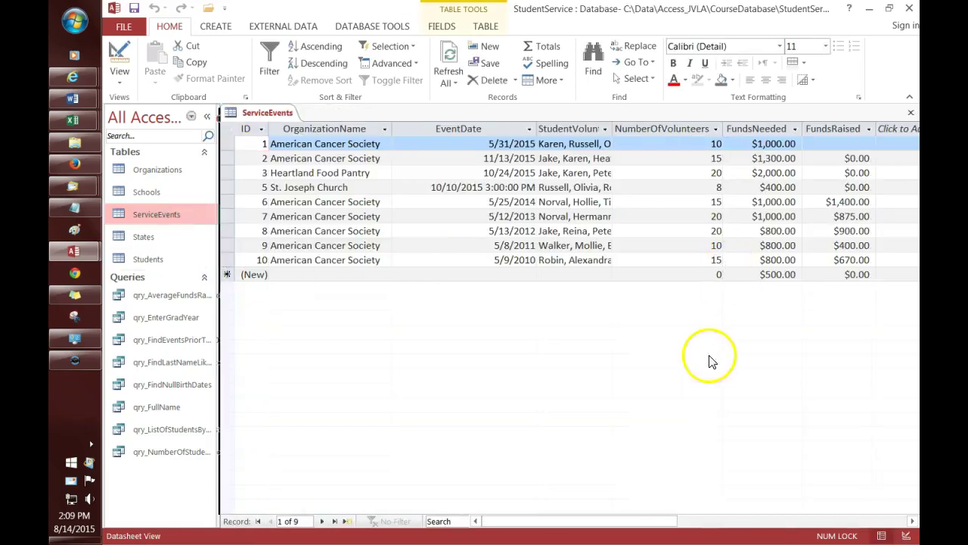
{"action": "left_click", "coordinate": [781, 127]}
{"action": "left_click", "coordinate": [826, 127]}
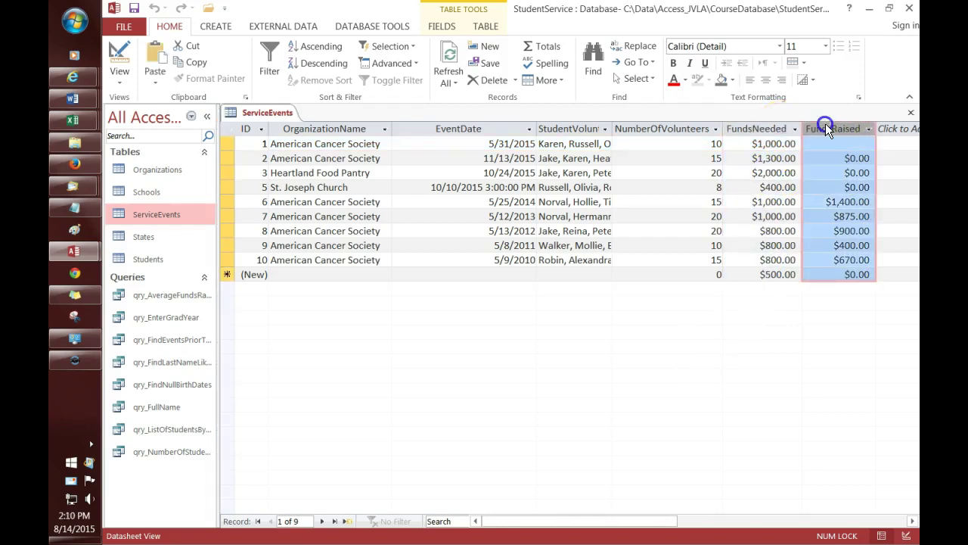
{"action": "left_click", "coordinate": [780, 128]}
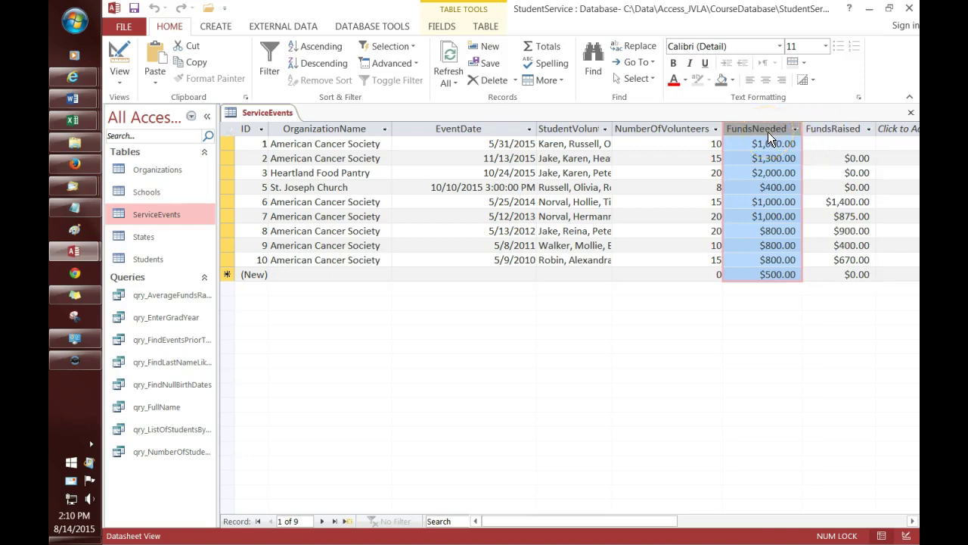
{"action": "left_click", "coordinate": [831, 130]}
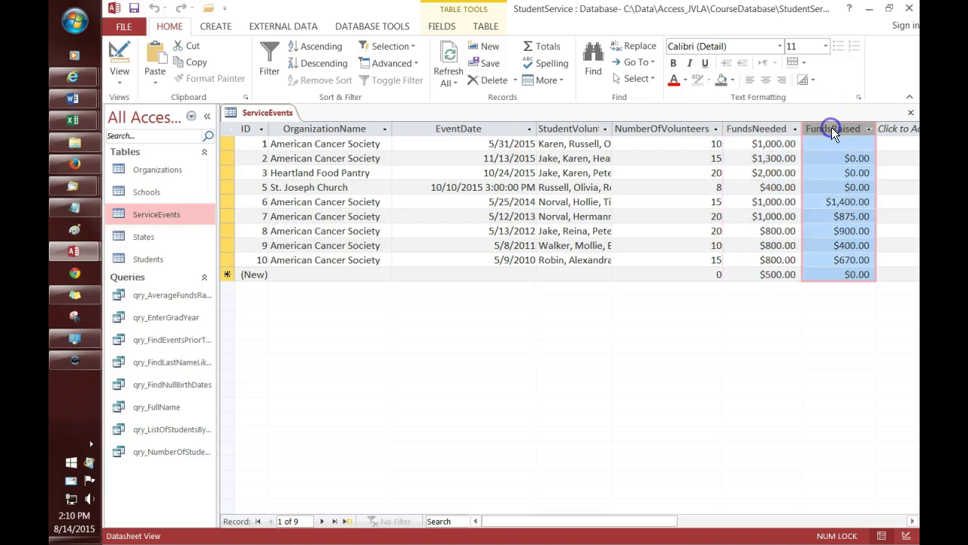
{"action": "left_click", "coordinate": [776, 130]}
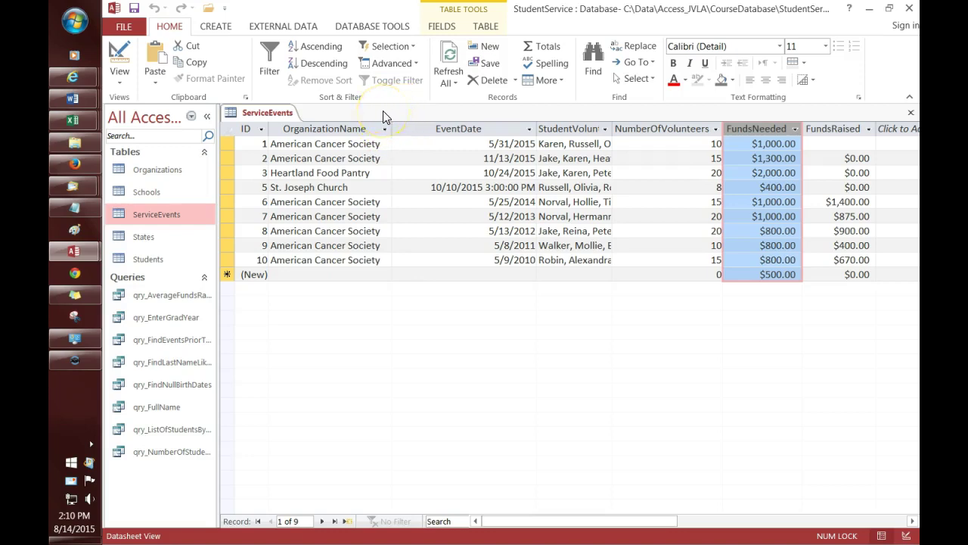
Rename the FundsNeeded field to FundsGoal in the design of the ServiceEvents table.
{"action": "right_click", "coordinate": [272, 117]}
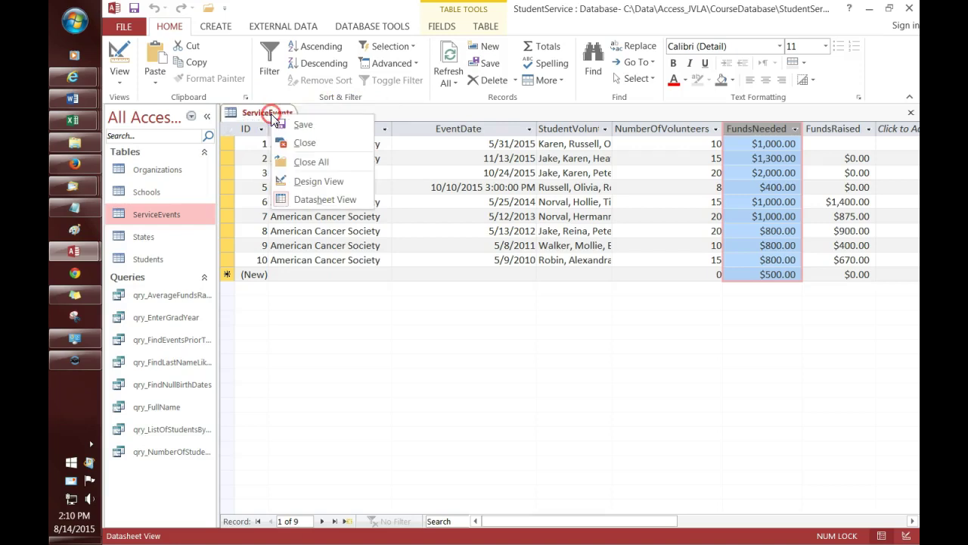
{"action": "left_click", "coordinate": [318, 181]}
{"action": "left_click", "coordinate": [326, 213]}
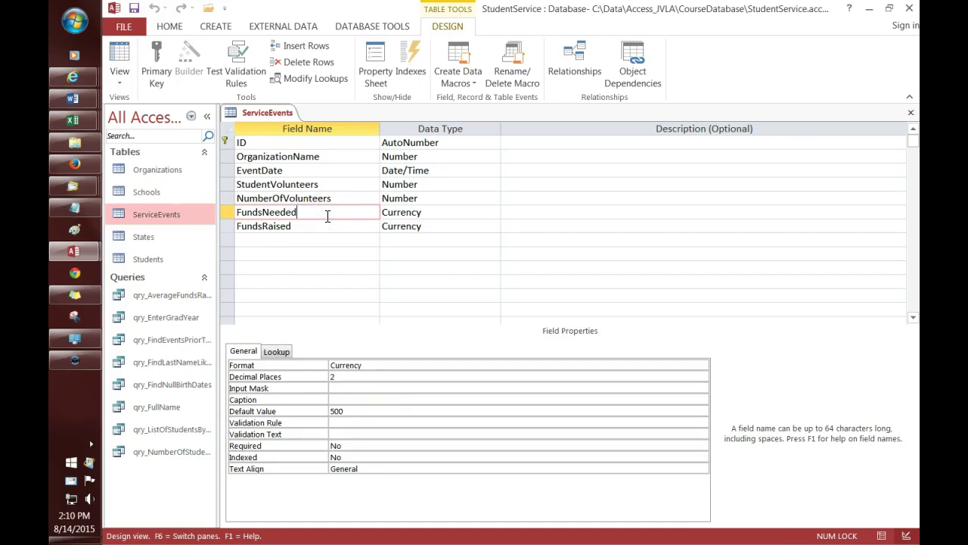
{"action": "key", "text": "BackSpace"}
{"action": "key", "text": "BackSpace"}
{"action": "key", "text": "BackSpace"}
{"action": "key", "text": "BackSpace"}
{"action": "key", "text": "BackSpace"}
{"action": "key", "text": "BackSpace"}
{"action": "type", "text": "Goal"}
{"action": "key", "text": "Down"}
{"action": "key", "text": "Up"}
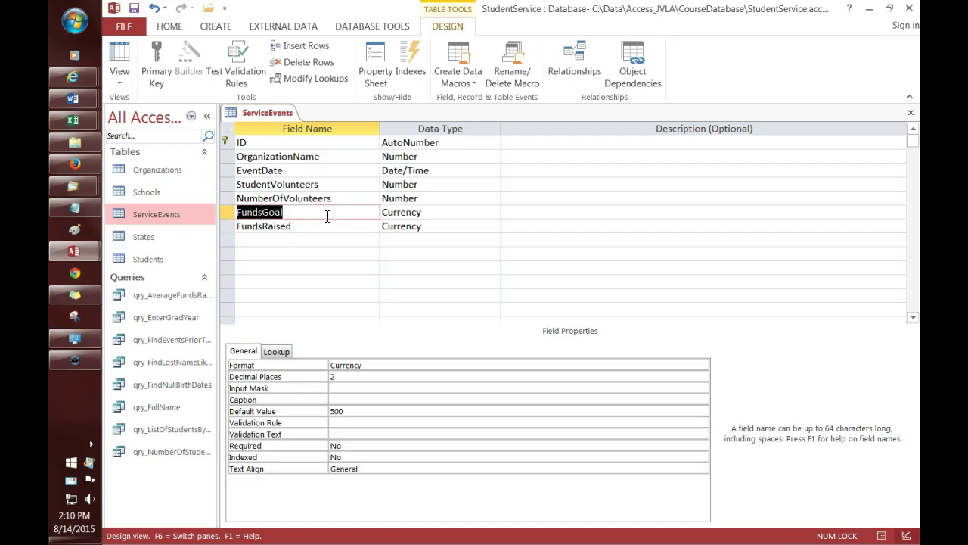
Return the ServiceEvents table to Datasheet View, saving the design change, and widen the object list.
{"action": "right_click", "coordinate": [273, 115]}
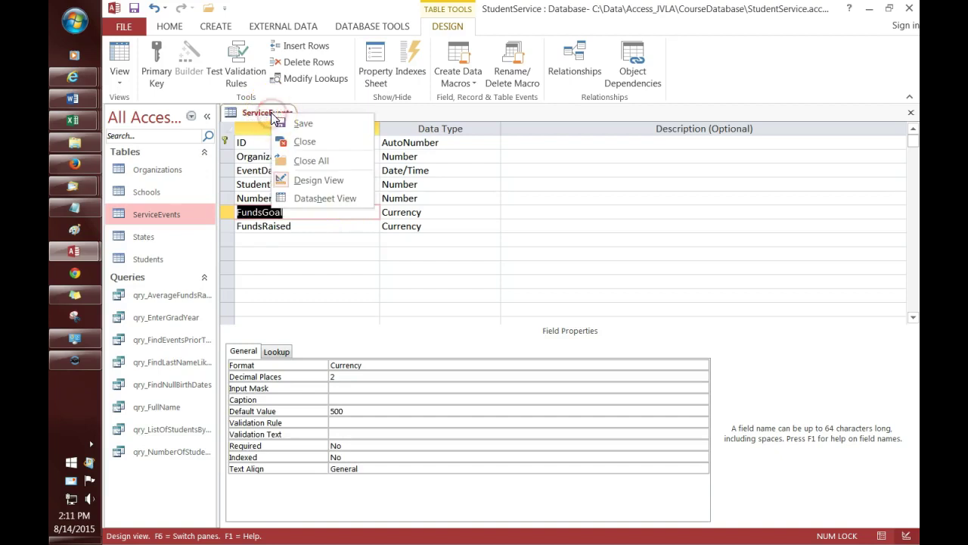
{"action": "left_click", "coordinate": [273, 115]}
{"action": "right_click", "coordinate": [276, 118]}
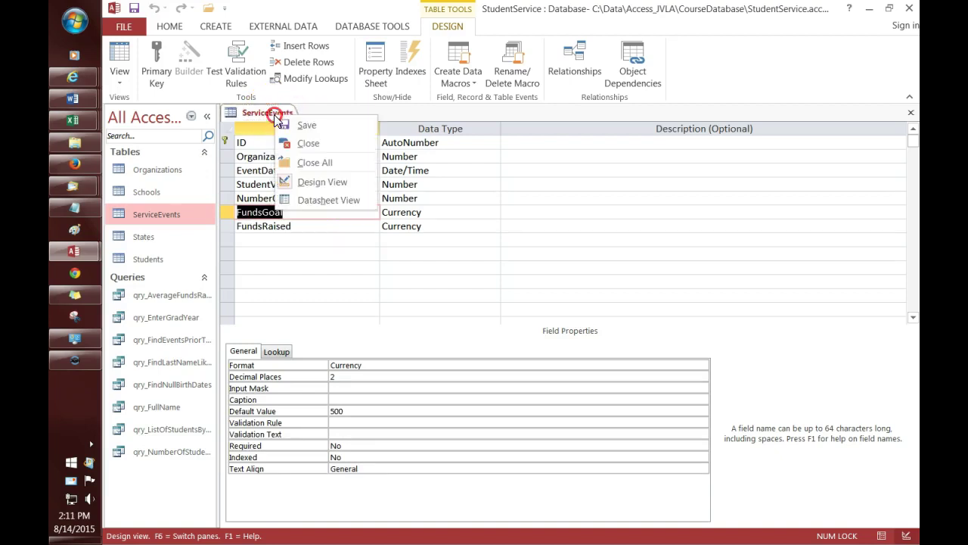
{"action": "left_click", "coordinate": [322, 200]}
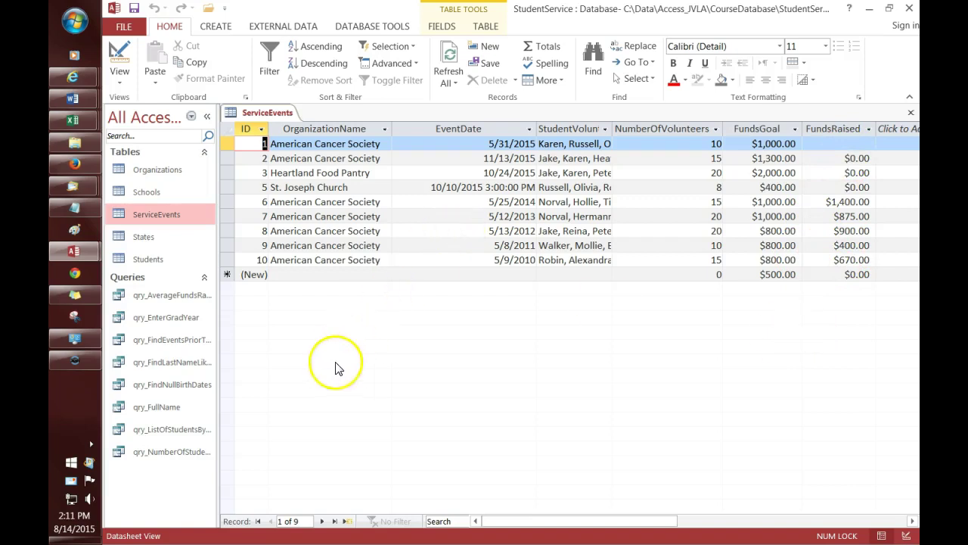
{"action": "left_click_drag", "start_coordinate": [218, 332], "coordinate": [268, 328]}
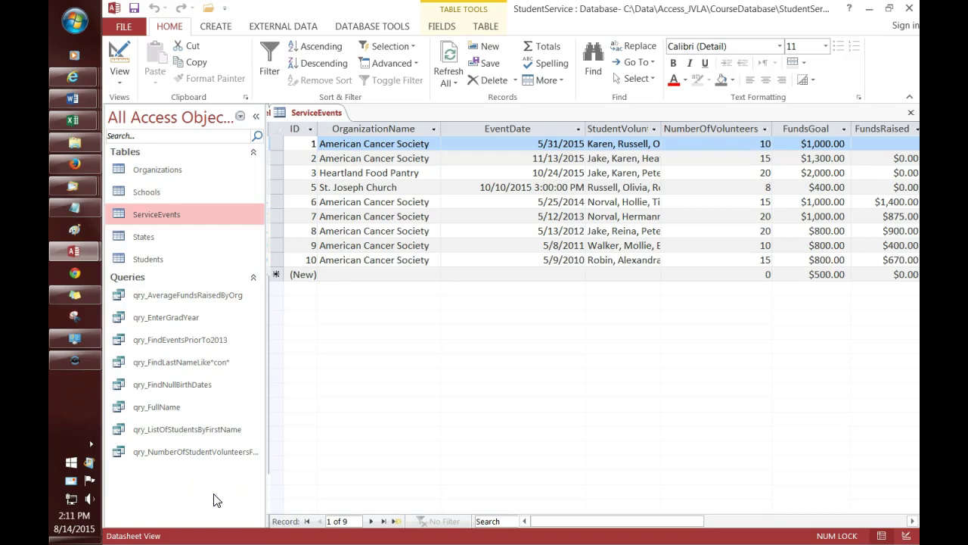
Check the FundsGoal field in the datasheet and design of qry_FindEventsPriorTo2013, and close the query.
{"action": "left_click", "coordinate": [192, 348]}
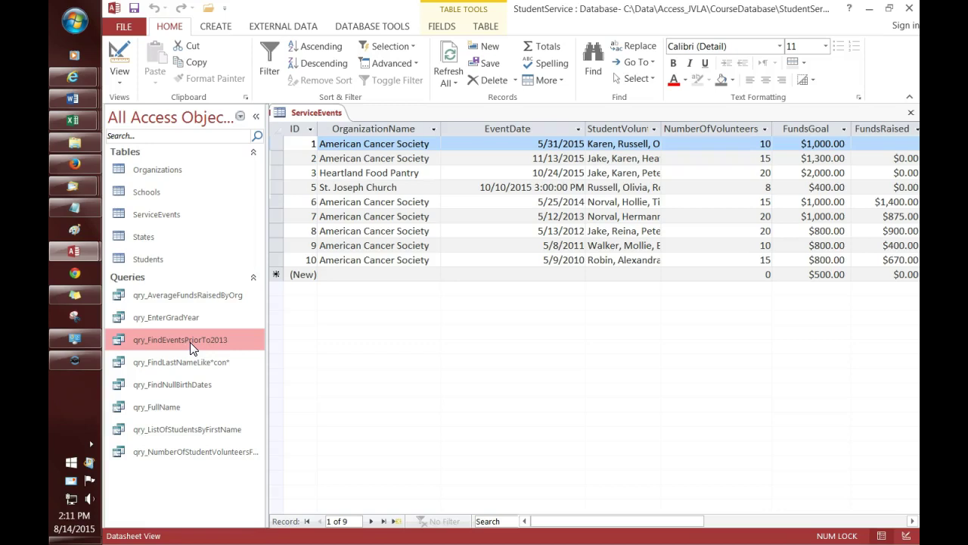
{"action": "double_click", "coordinate": [190, 342]}
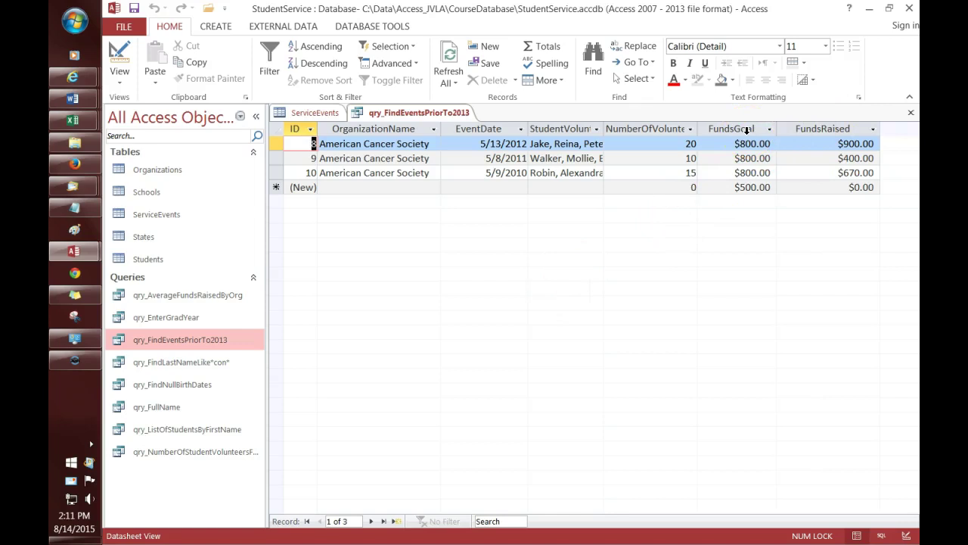
{"action": "left_click", "coordinate": [434, 114]}
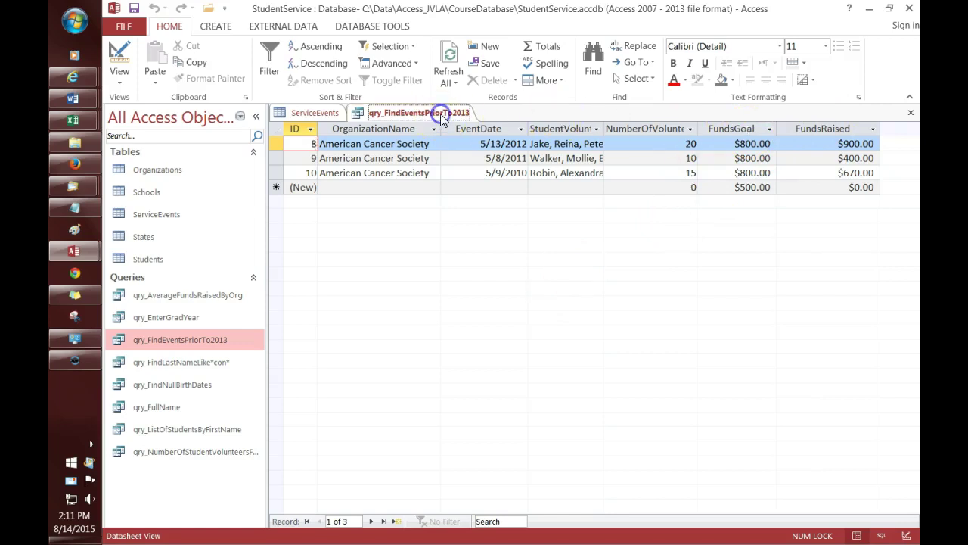
{"action": "right_click", "coordinate": [443, 115]}
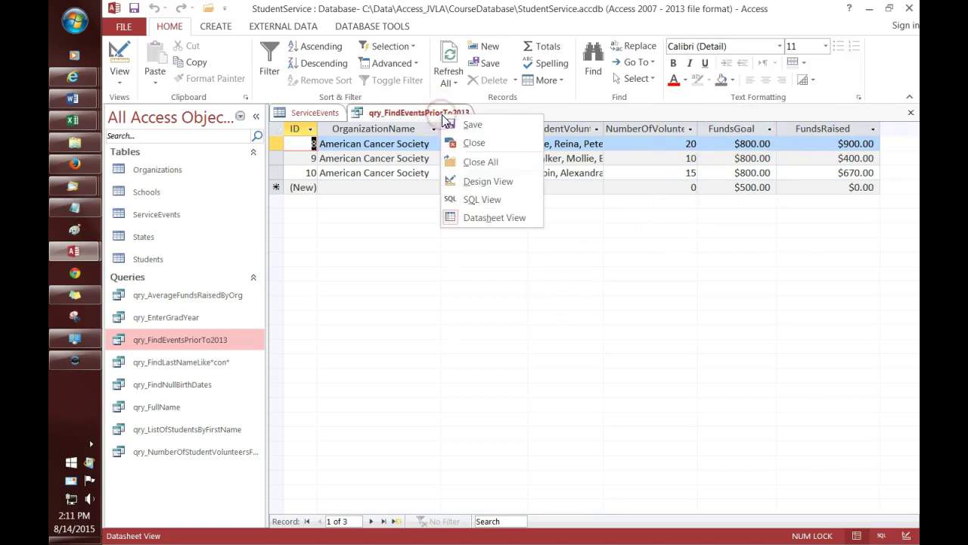
{"action": "left_click", "coordinate": [488, 182]}
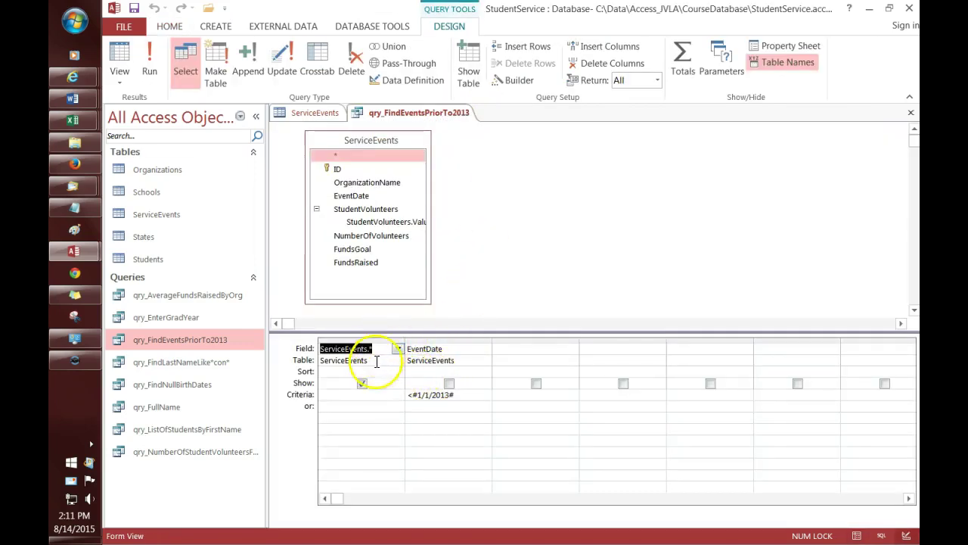
{"action": "left_click", "coordinate": [360, 251]}
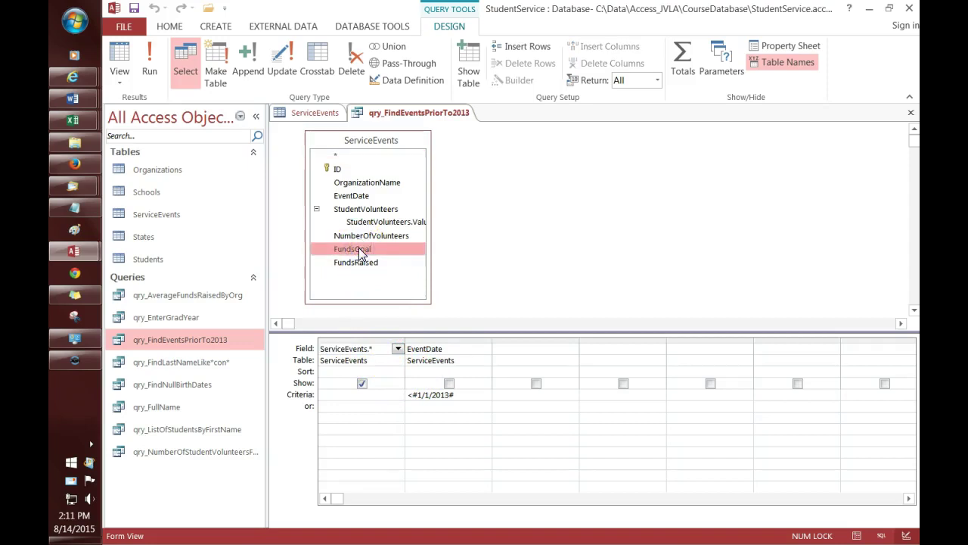
{"action": "right_click", "coordinate": [433, 114]}
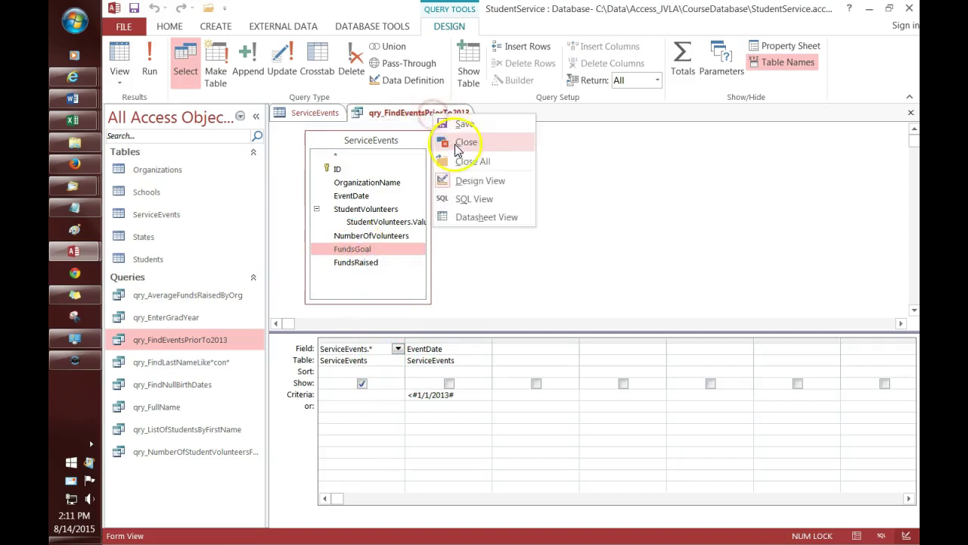
{"action": "left_click", "coordinate": [454, 142]}
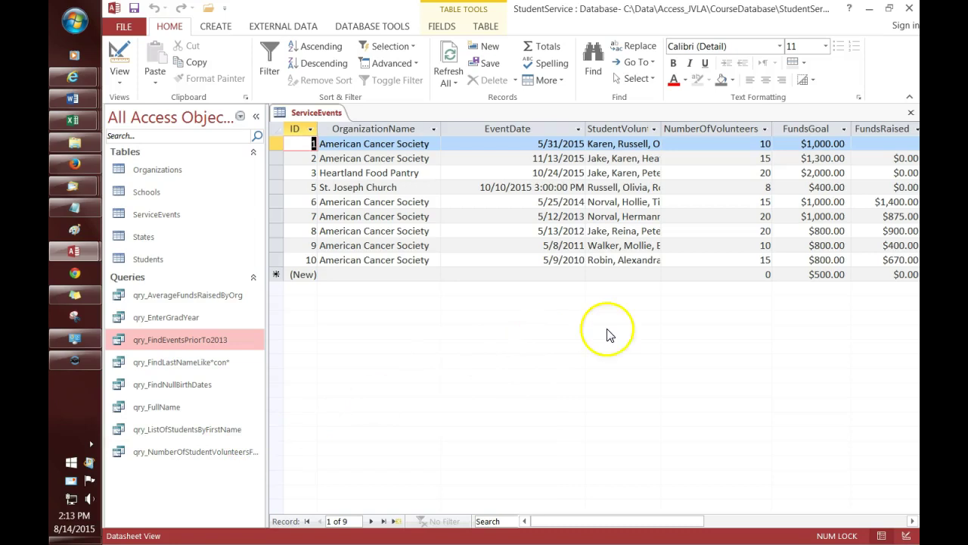
Select the FundsGoal column in the ServiceEvents datasheet and close the table.
{"action": "left_click", "coordinate": [820, 130]}
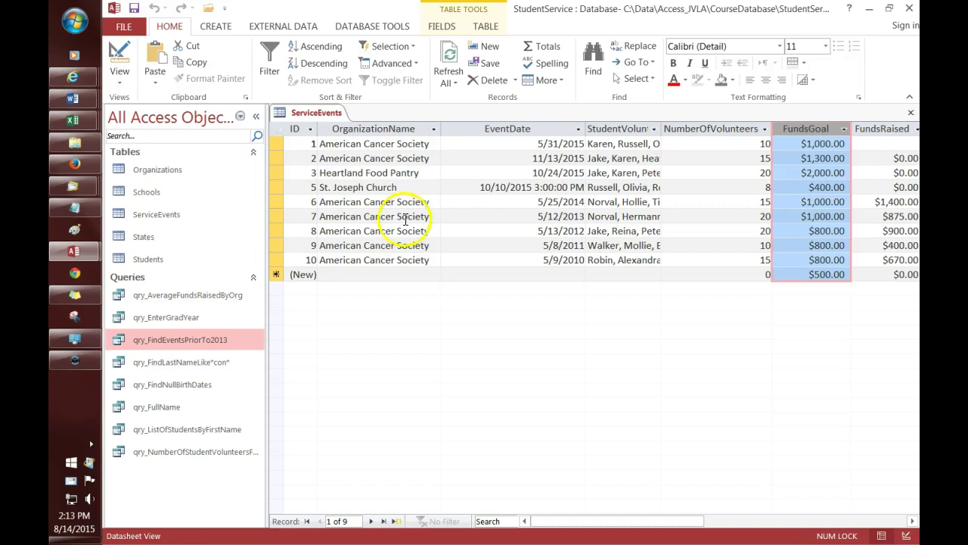
{"action": "right_click", "coordinate": [332, 115]}
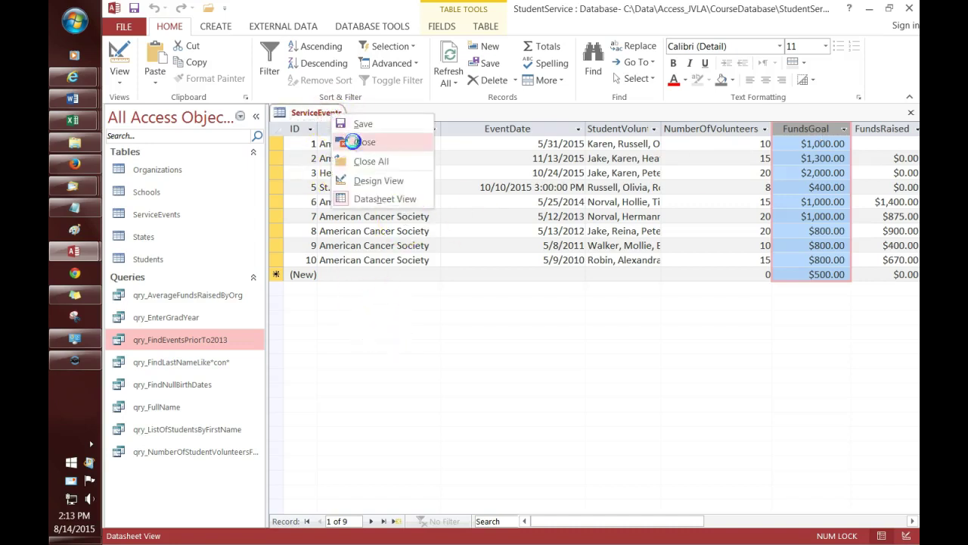
{"action": "left_click", "coordinate": [351, 143]}
Create a new query in Design View based on the ServiceEvents table and enlarge its field list to show every field.
{"action": "left_click", "coordinate": [217, 30]}
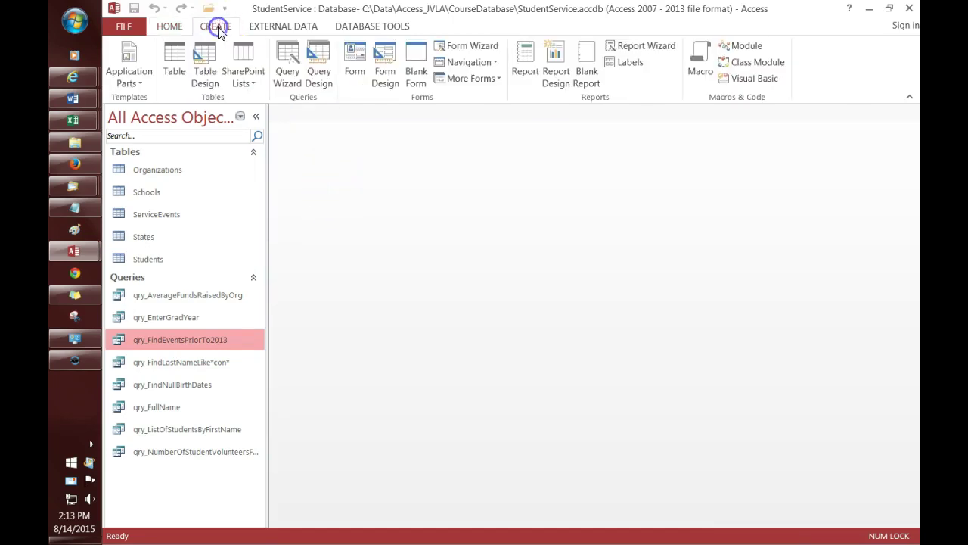
{"action": "left_click", "coordinate": [316, 62]}
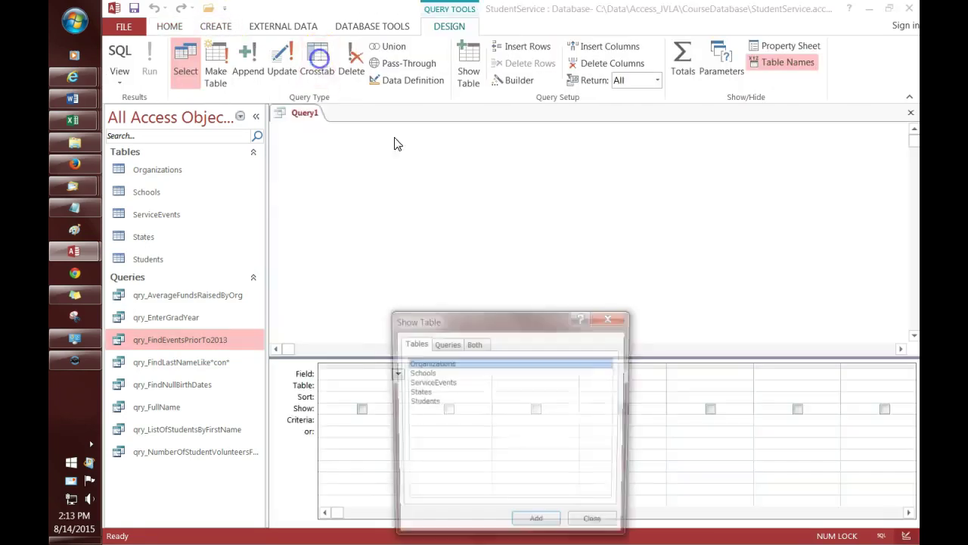
{"action": "double_click", "coordinate": [431, 382]}
{"action": "left_click", "coordinate": [594, 530]}
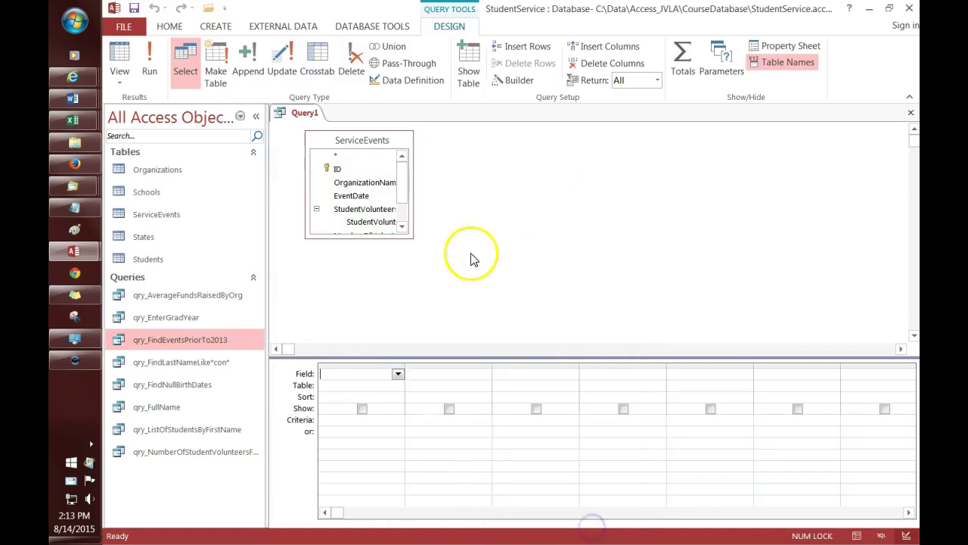
{"action": "left_click_drag", "start_coordinate": [413, 237], "coordinate": [504, 303]}
Add FundsGoal to the query grid, turn it into the calculated field [FundsGoal]*10, and widen its column.
{"action": "left_click", "coordinate": [367, 255]}
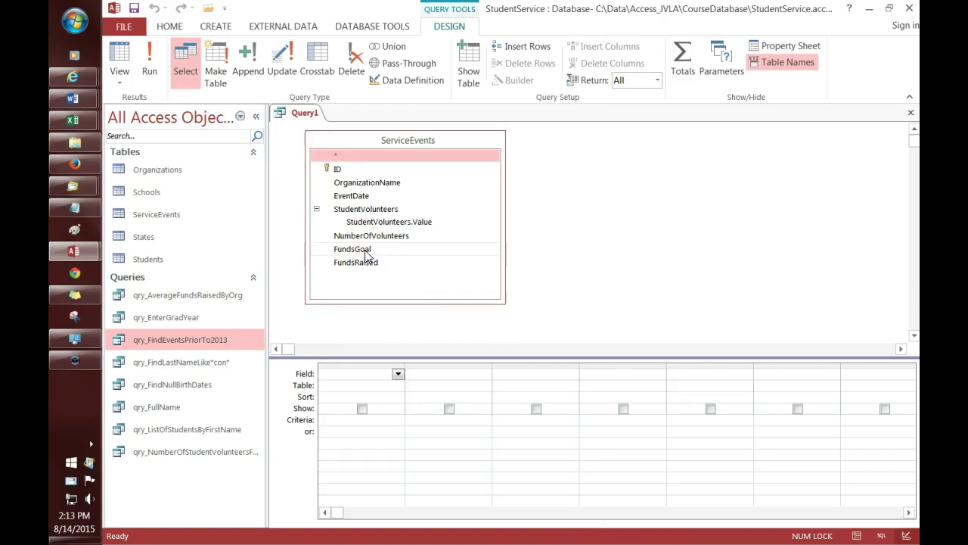
{"action": "double_click", "coordinate": [367, 255]}
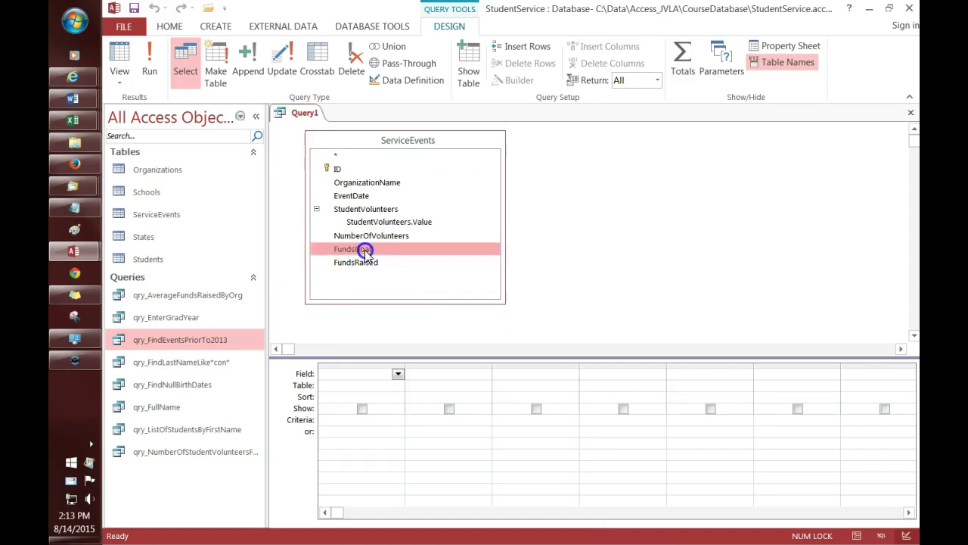
{"action": "left_click", "coordinate": [377, 376]}
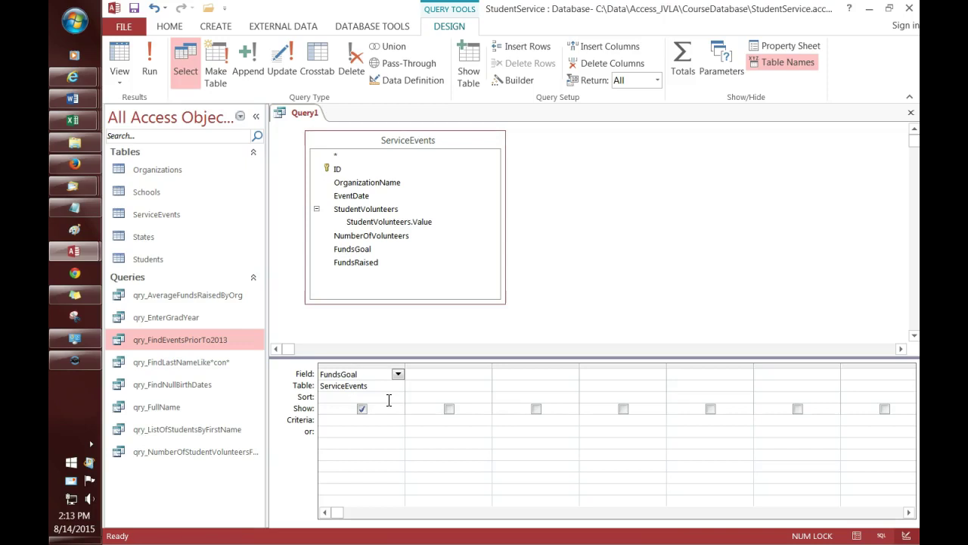
{"action": "type", "text": "*10"}
{"action": "key", "text": "Down"}
{"action": "key", "text": "Up"}
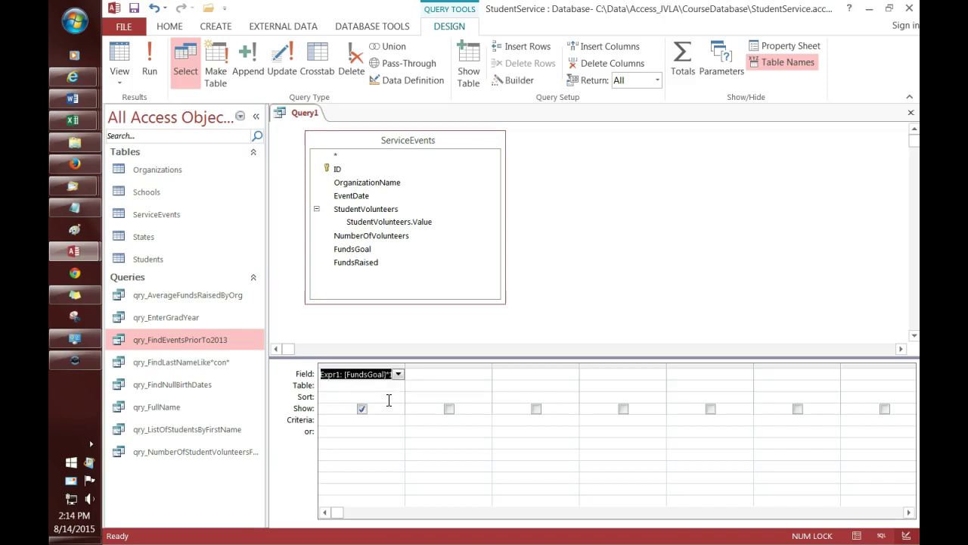
{"action": "left_click_drag", "start_coordinate": [405, 365], "coordinate": [469, 372]}
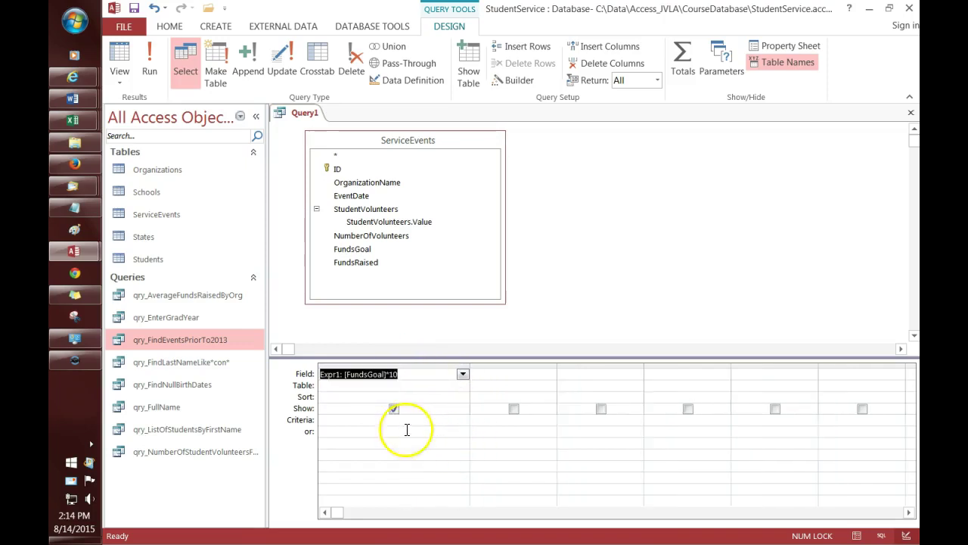
Insert the plain FundsGoal field before the calculated column and change the calculation's multiplier to 0.1.
{"action": "left_click_drag", "start_coordinate": [364, 254], "coordinate": [369, 374]}
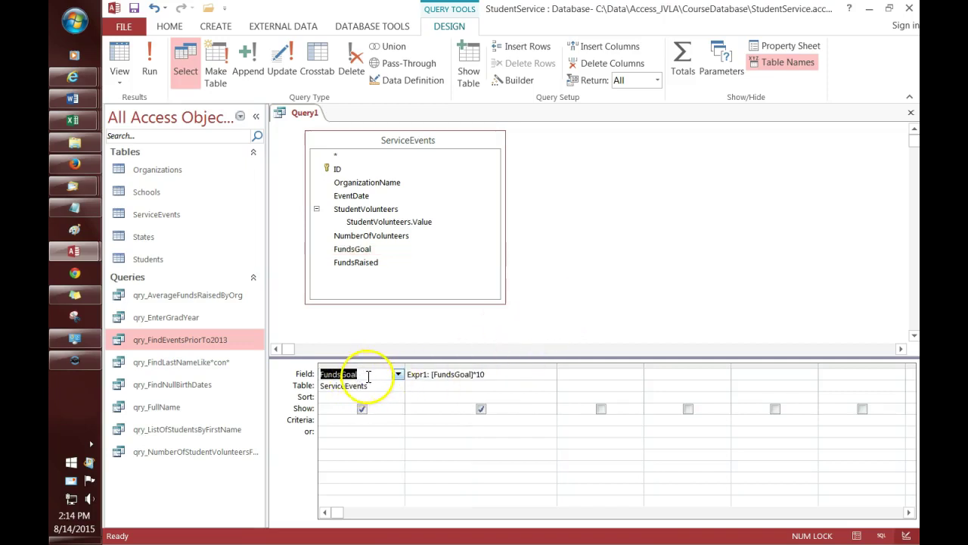
{"action": "left_click", "coordinate": [493, 372]}
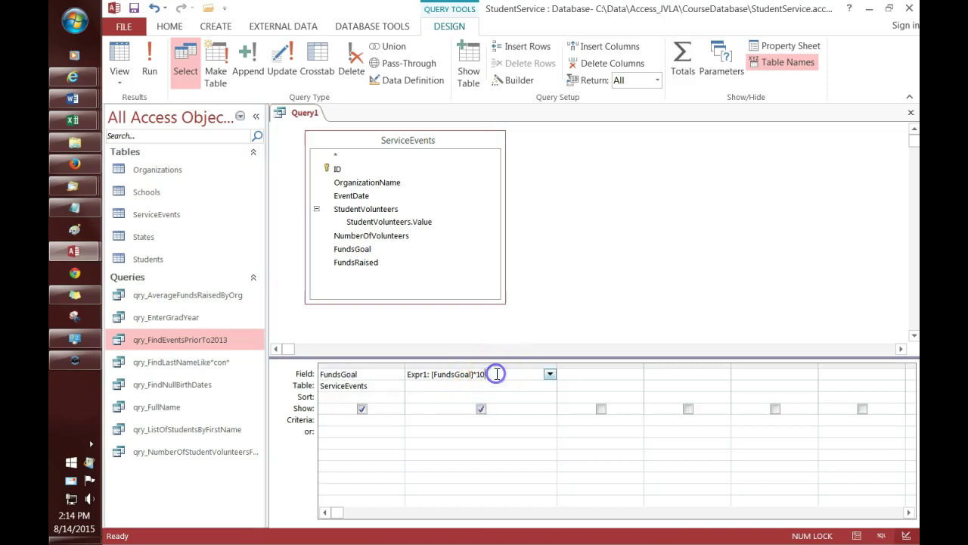
{"action": "key", "text": "Down"}
{"action": "key", "text": "Up"}
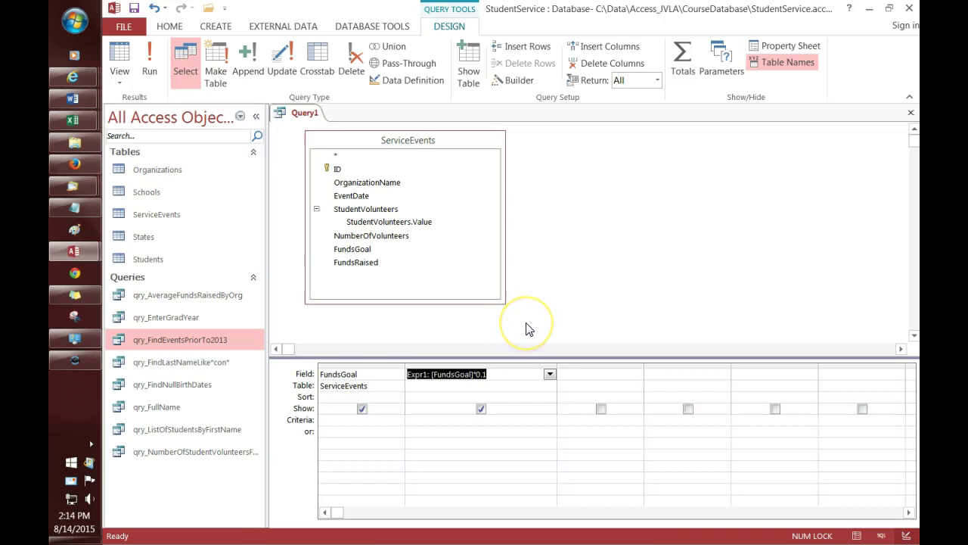
Run the query and widen the calculated column in the results.
{"action": "left_click", "coordinate": [157, 79]}
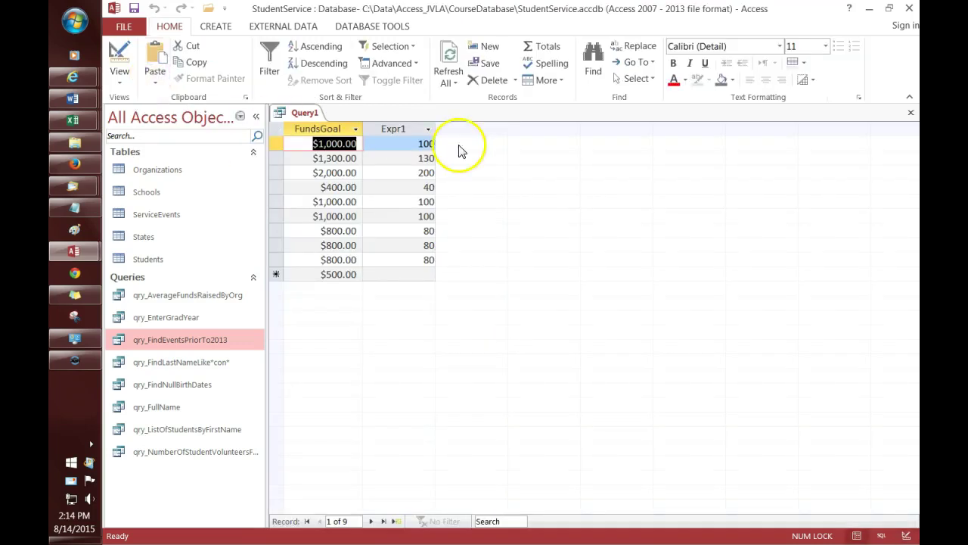
{"action": "left_click_drag", "start_coordinate": [442, 130], "coordinate": [454, 131]}
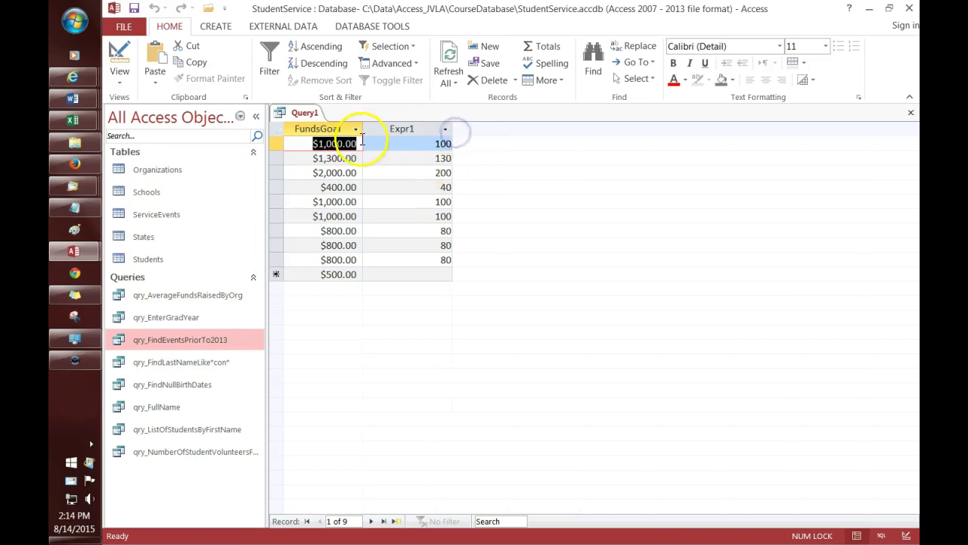
Widen the FundsGoal column in the query results and switch the query back to Design View.
{"action": "left_click_drag", "start_coordinate": [366, 134], "coordinate": [379, 134]}
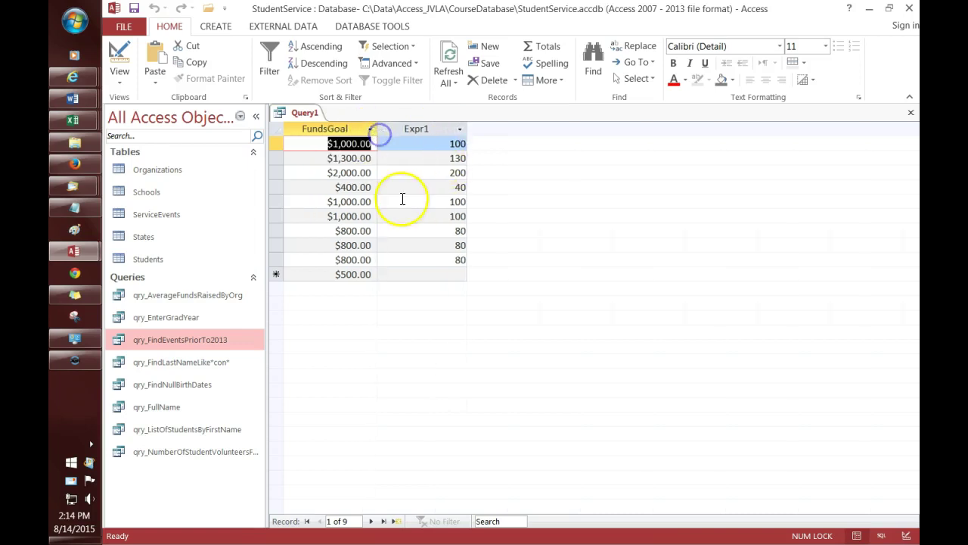
{"action": "left_click", "coordinate": [428, 233]}
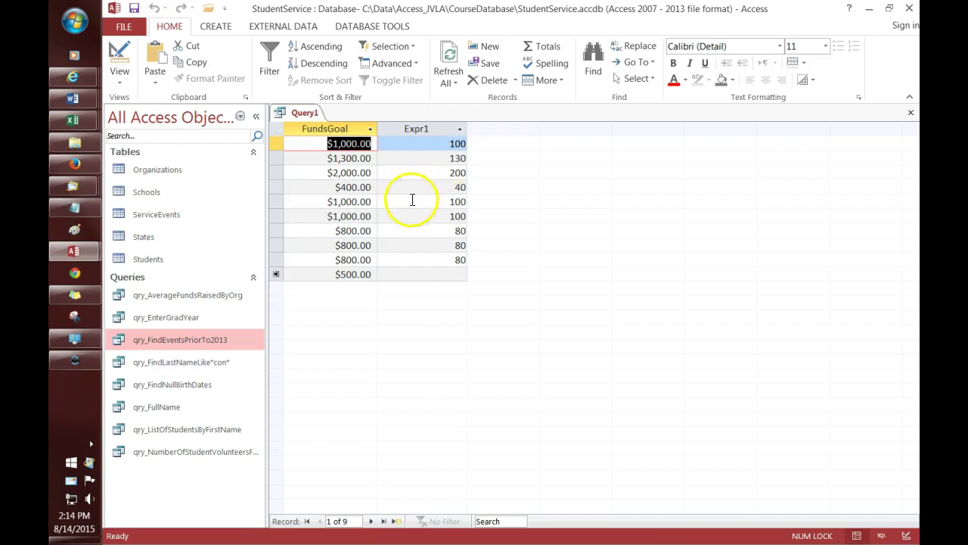
{"action": "left_click", "coordinate": [306, 113]}
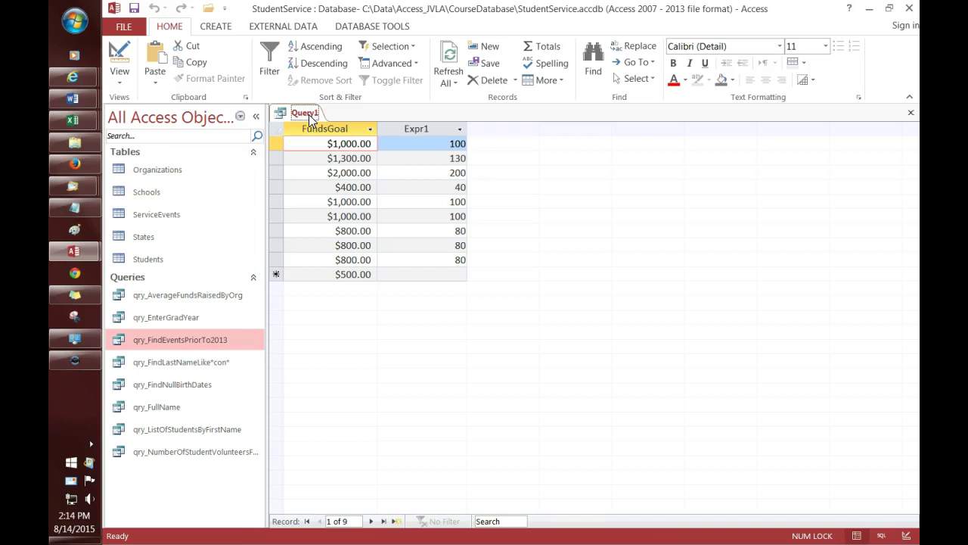
{"action": "right_click", "coordinate": [310, 119]}
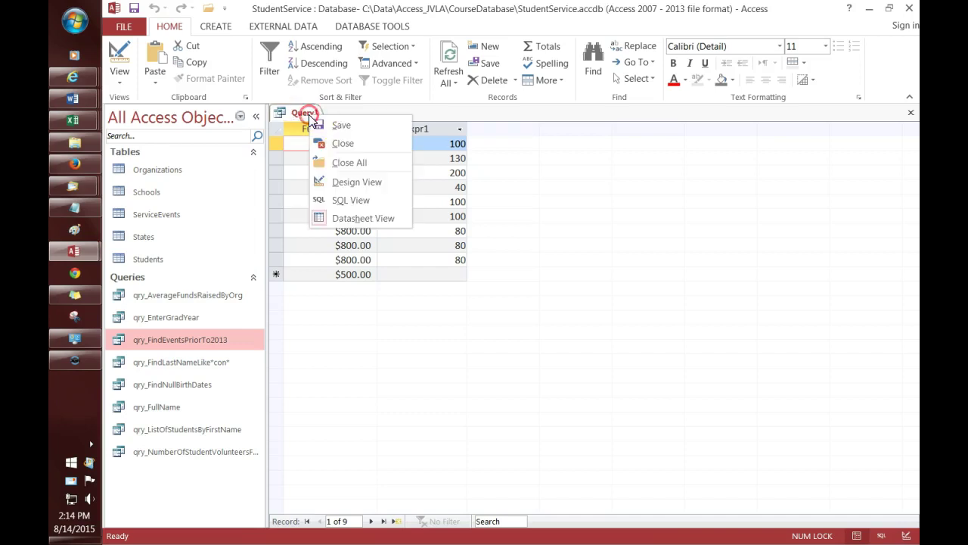
{"action": "left_click", "coordinate": [344, 182]}
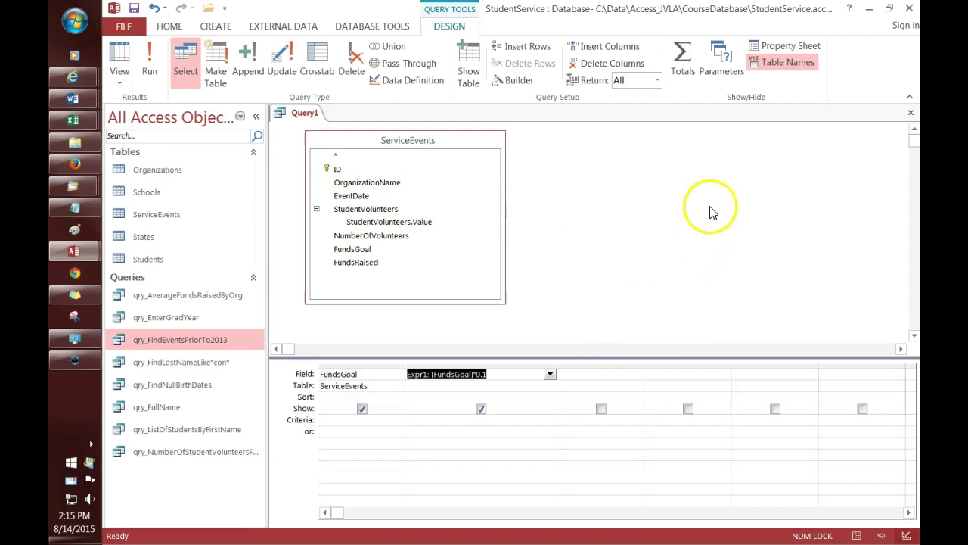
Set the Format property of the calculated Expr1 column to Currency and close the Property Sheet.
{"action": "left_click", "coordinate": [491, 367]}
{"action": "right_click", "coordinate": [492, 368]}
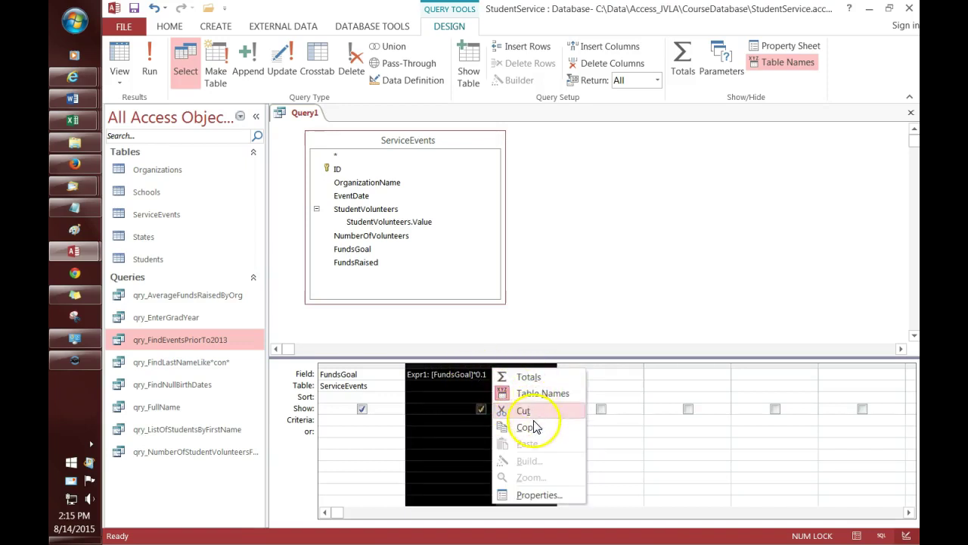
{"action": "left_click", "coordinate": [536, 494]}
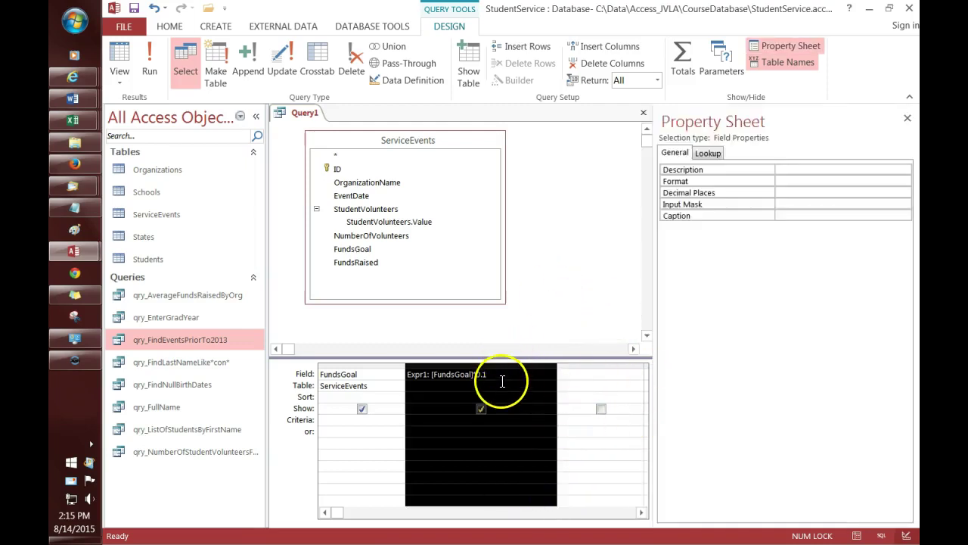
{"action": "left_click", "coordinate": [803, 182]}
{"action": "left_click", "coordinate": [904, 180]}
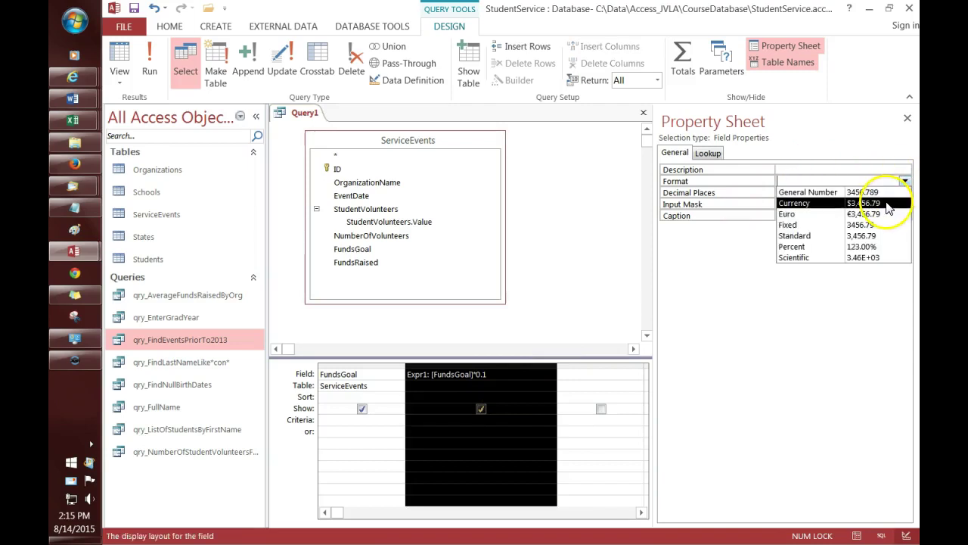
{"action": "left_click", "coordinate": [889, 208]}
{"action": "left_click", "coordinate": [908, 118]}
{"action": "left_click", "coordinate": [577, 178]}
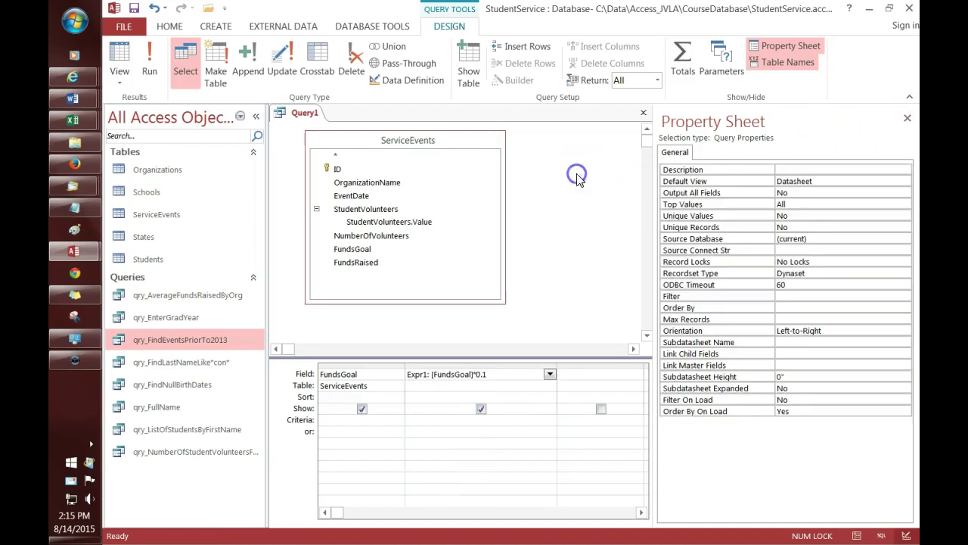
{"action": "left_click", "coordinate": [907, 119]}
Check the currency formatting of the calculated column in Datasheet View, then return to Design View.
{"action": "left_click", "coordinate": [118, 60]}
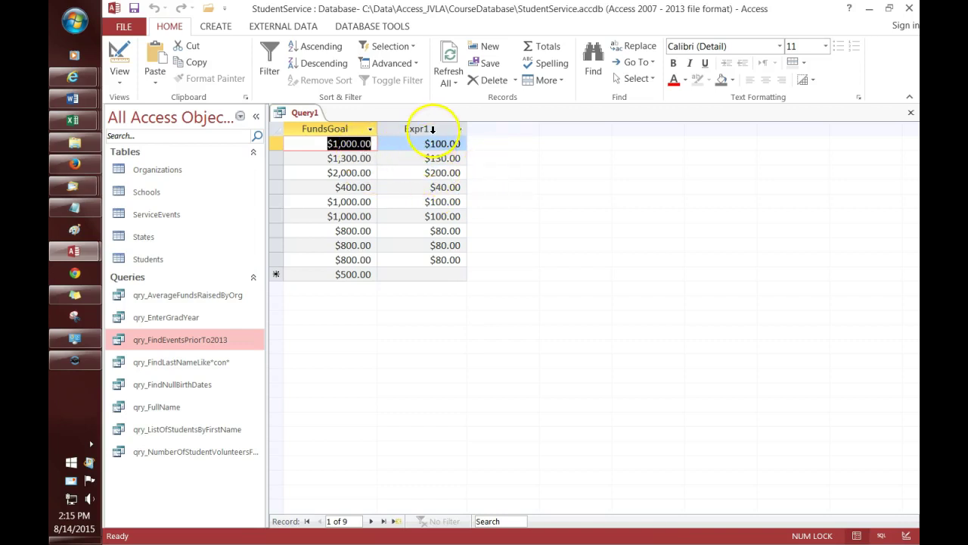
{"action": "right_click", "coordinate": [295, 115]}
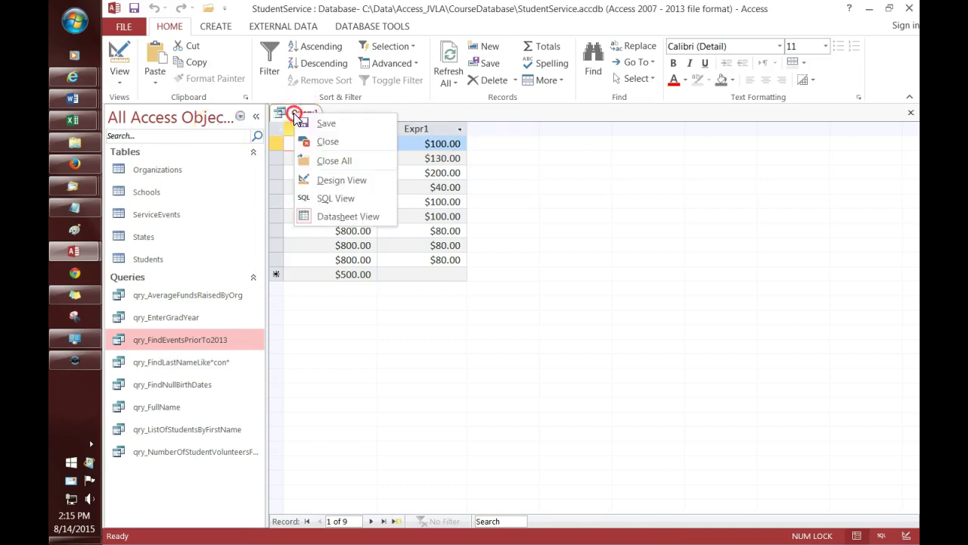
{"action": "left_click", "coordinate": [327, 177]}
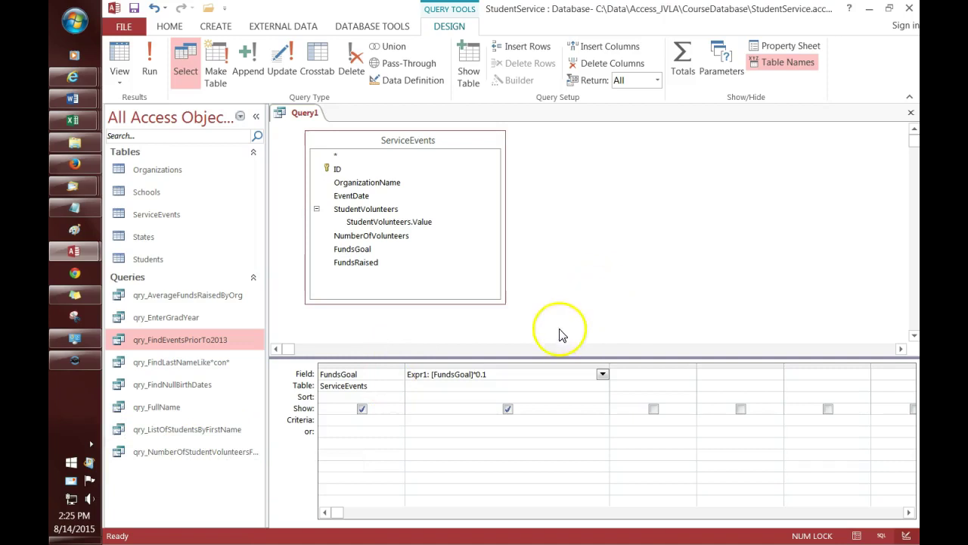
Change the calculated field's multiplier to 1.1 and replace its name Expr1 with NextYearFundsGoal.
{"action": "left_click", "coordinate": [520, 374]}
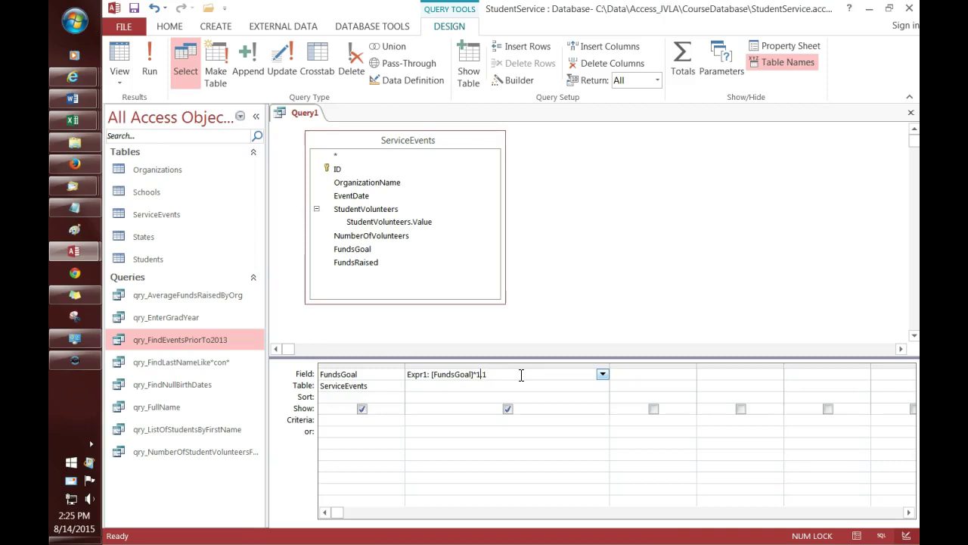
{"action": "key", "text": "F2"}
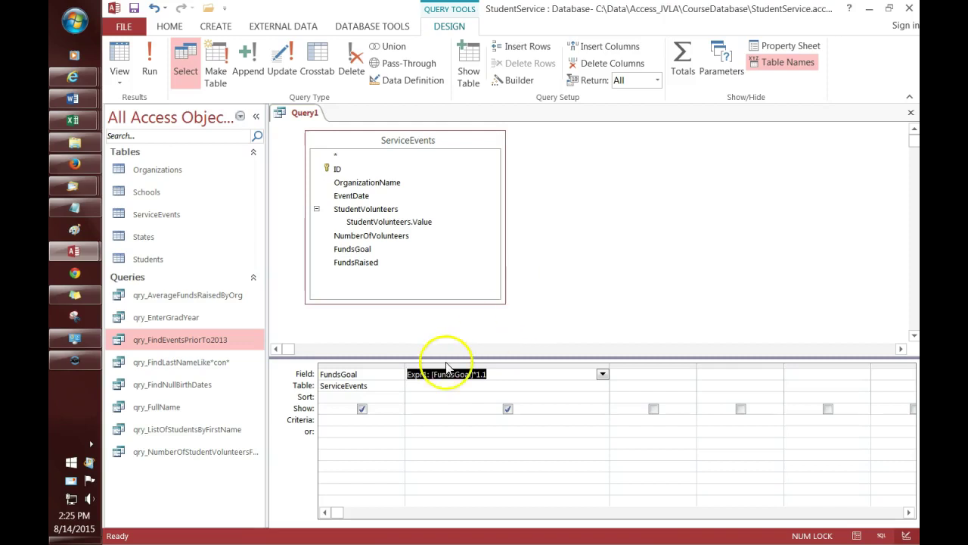
{"action": "left_click", "coordinate": [415, 374]}
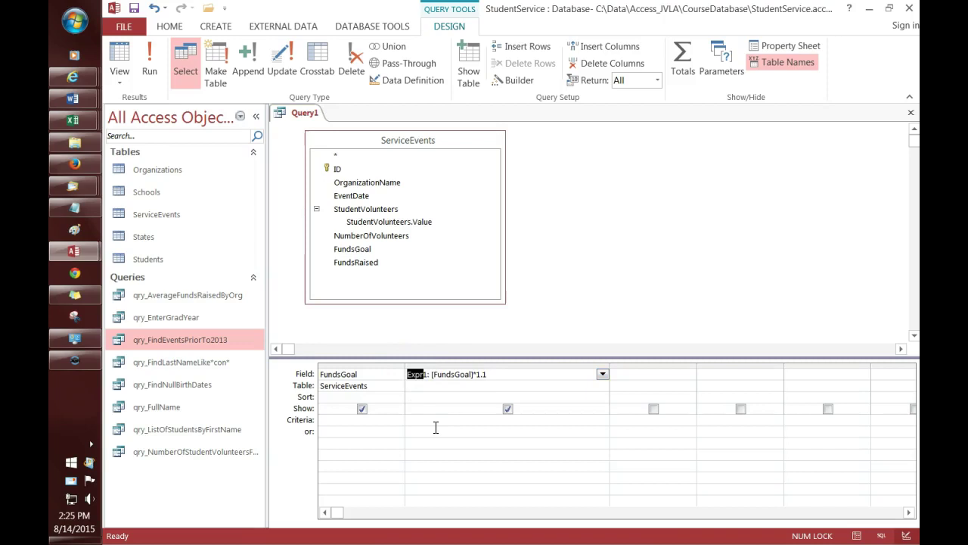
{"action": "type", "text": "NextYearFundsGoal"}
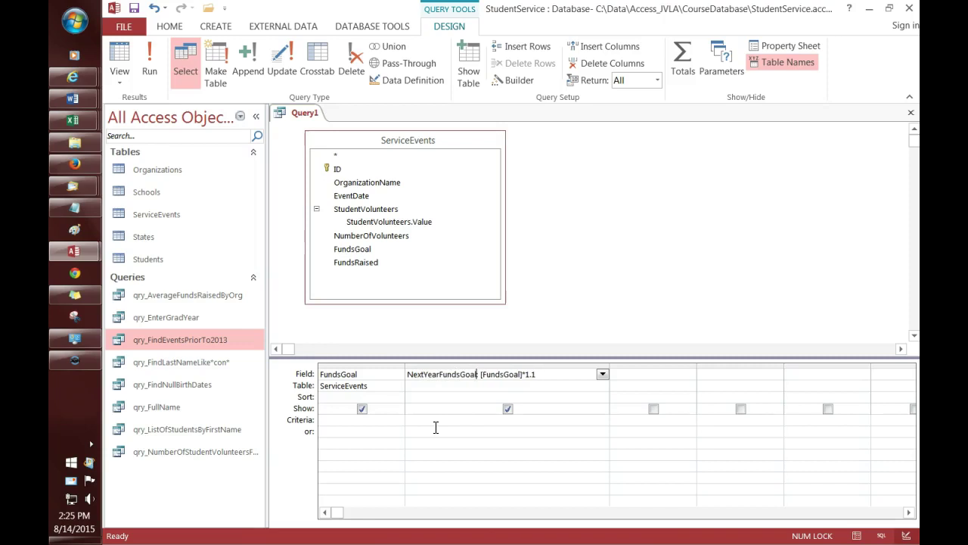
{"action": "key", "text": "Down"}
{"action": "key", "text": "Up"}
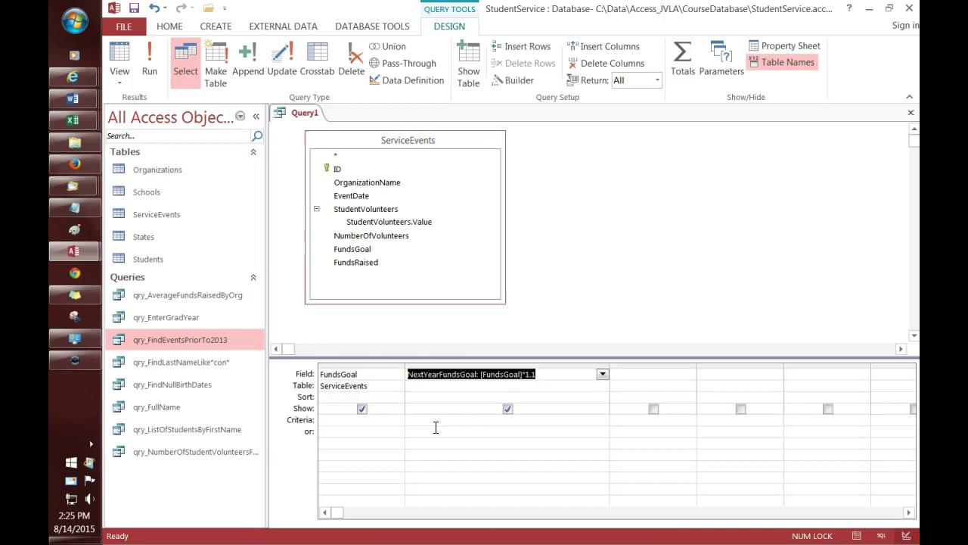
Run the query to review the NextYearFundsGoal values beside FundsGoal, and go back to Design View.
{"action": "left_click", "coordinate": [149, 68]}
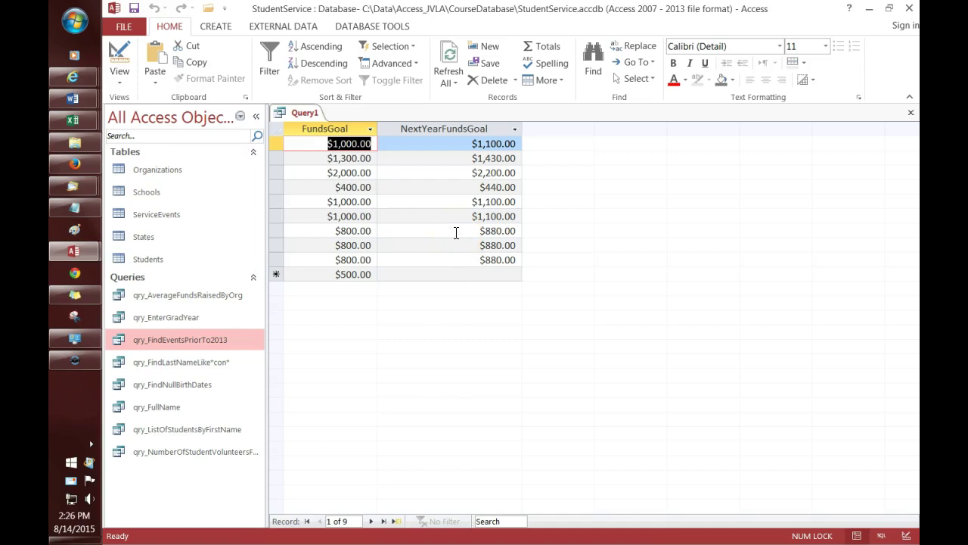
{"action": "left_click", "coordinate": [305, 113]}
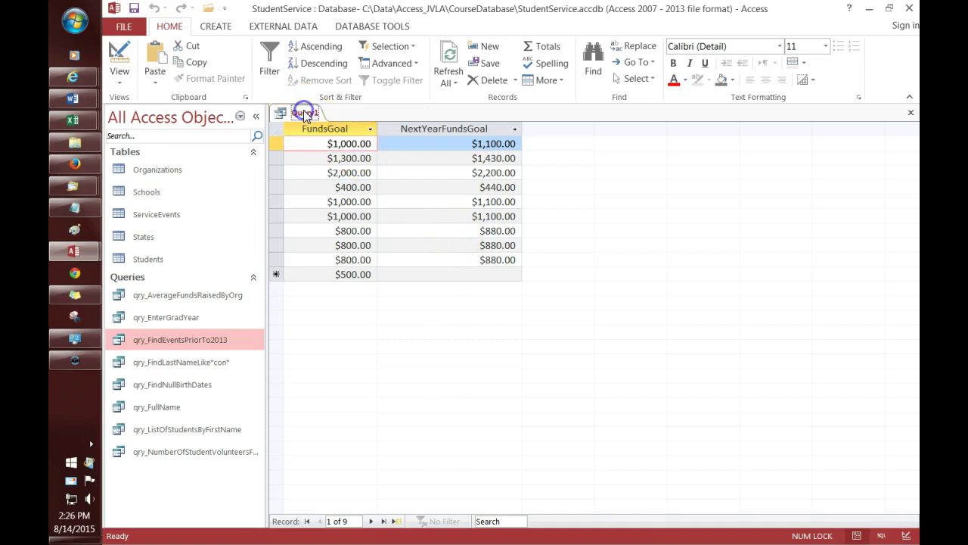
{"action": "right_click", "coordinate": [305, 113]}
{"action": "left_click", "coordinate": [342, 178]}
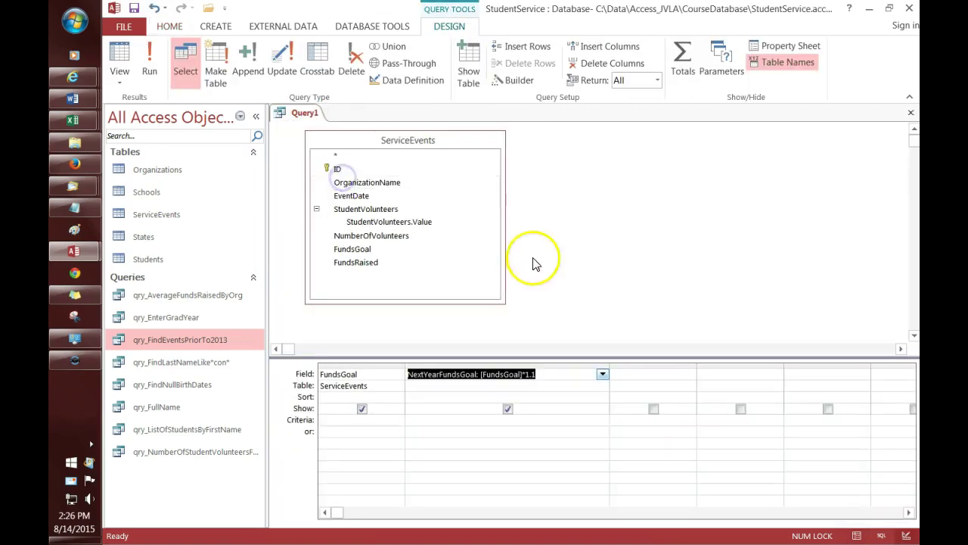